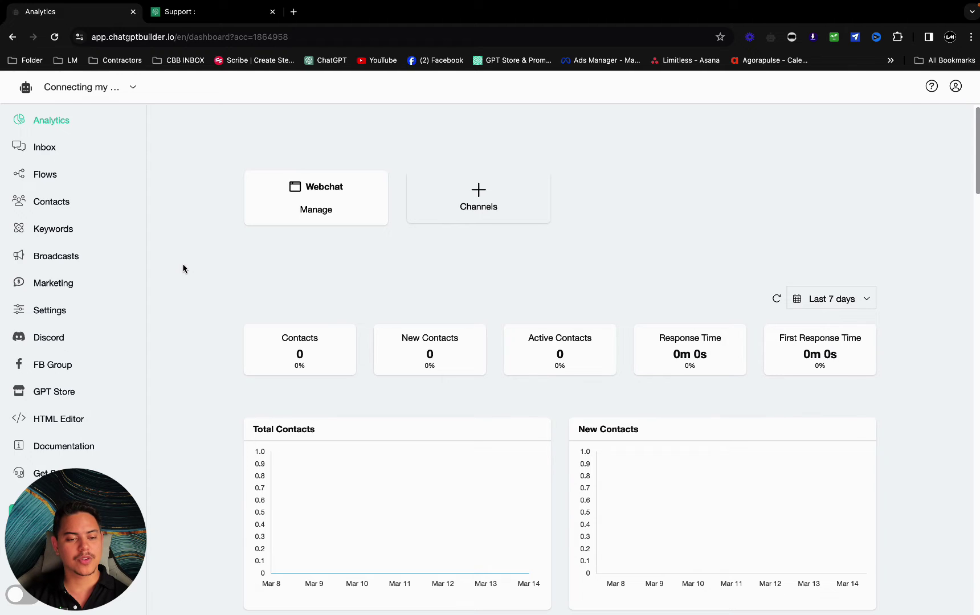
- Open the Email channel's SMTP connection form from Settings > Channels
left_click(46, 312)
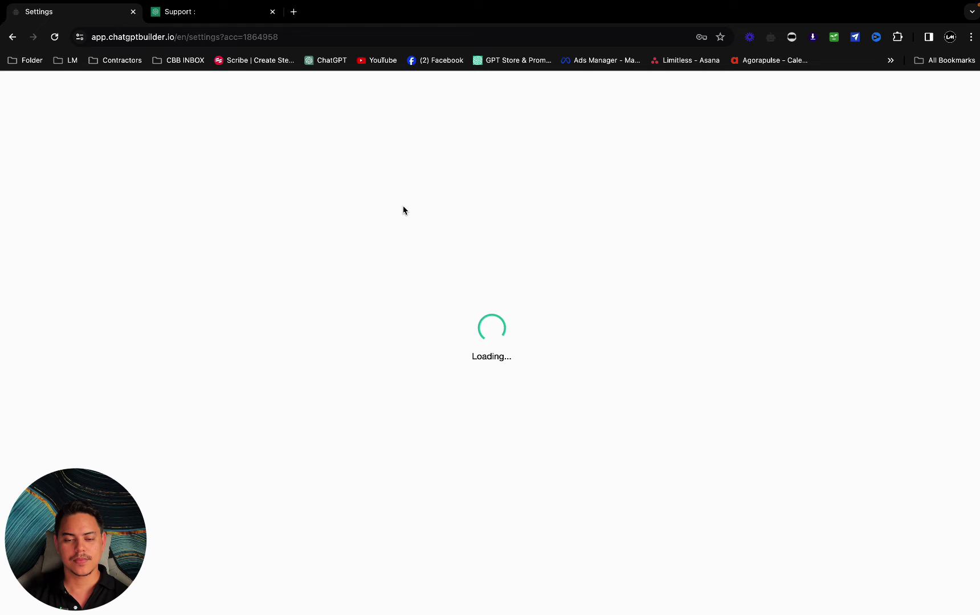
left_click(360, 181)
scroll(433, 343, "down", 3)
left_click(362, 441)
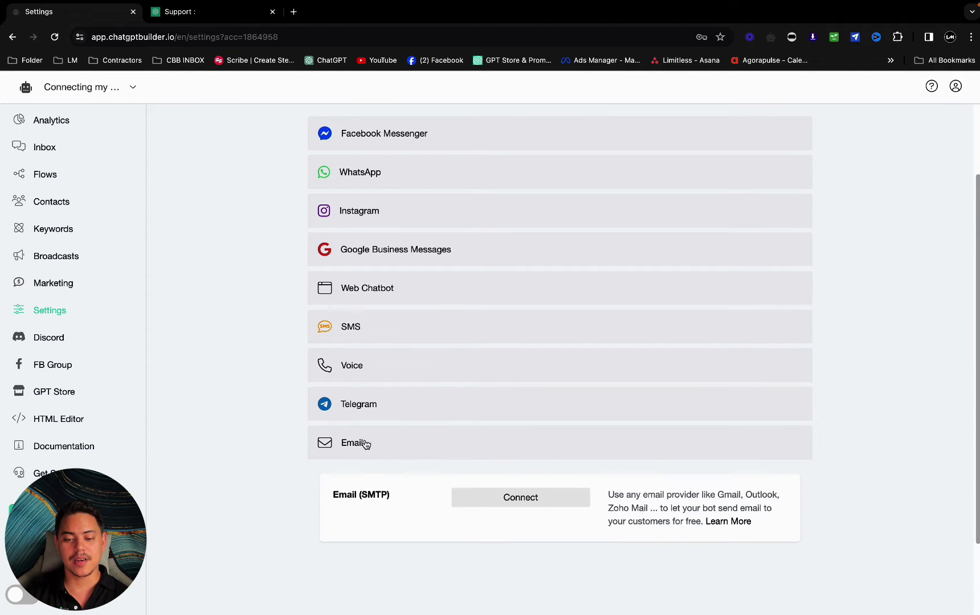
left_click(520, 500)
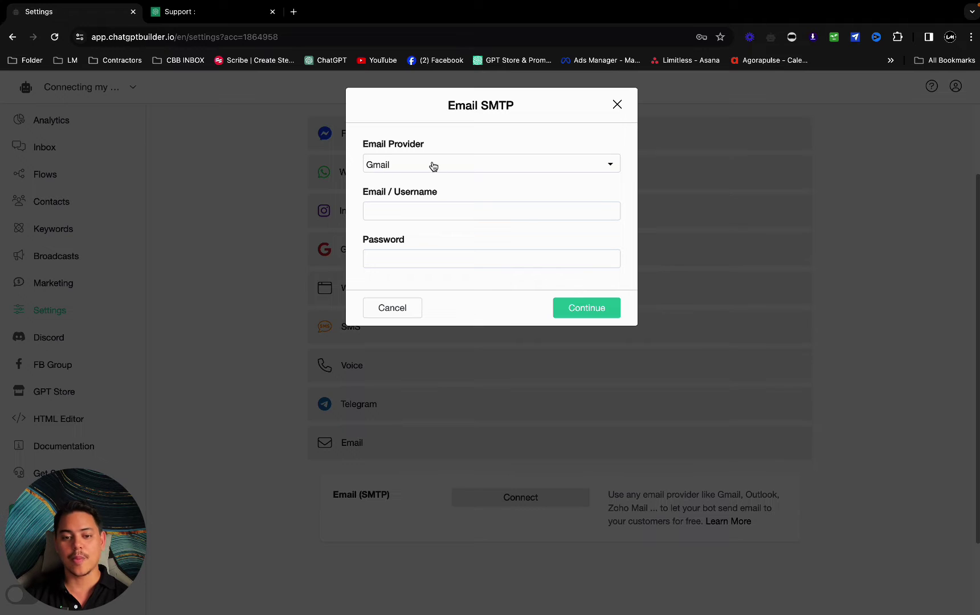
- Keep Gmail as provider and enter the sender's Gmail address as the username
left_click(428, 213)
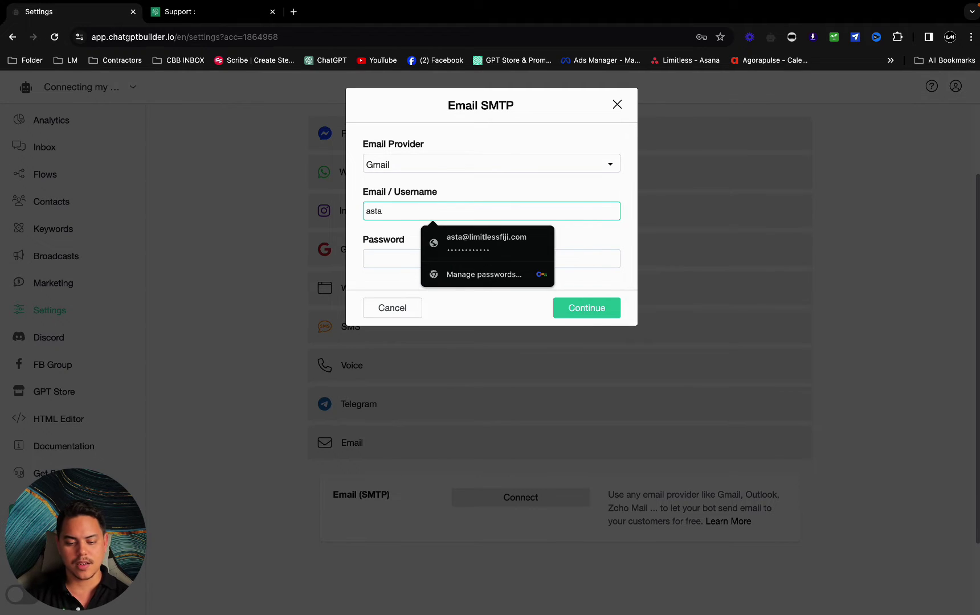
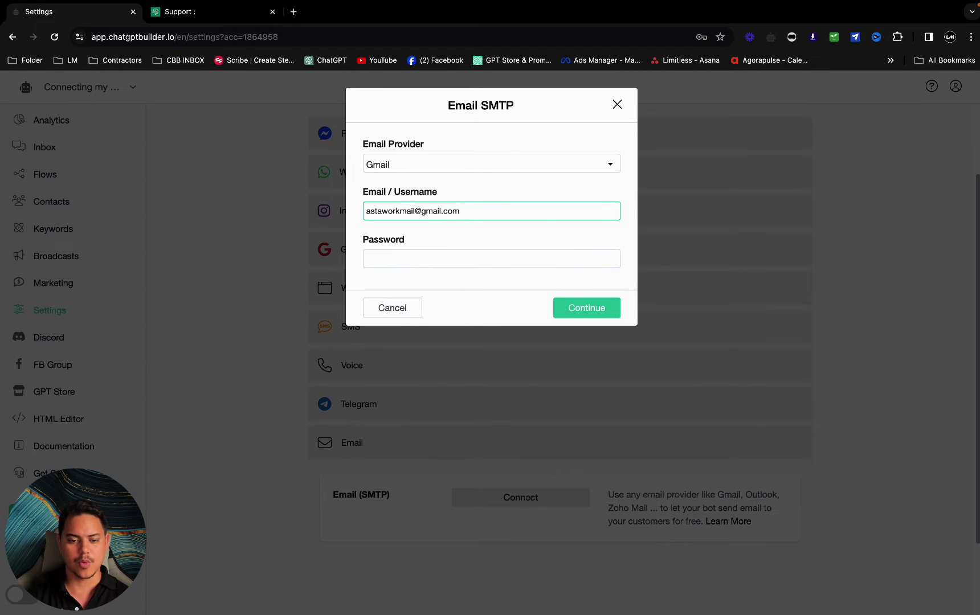
left_click(488, 262)
left_click(492, 245)
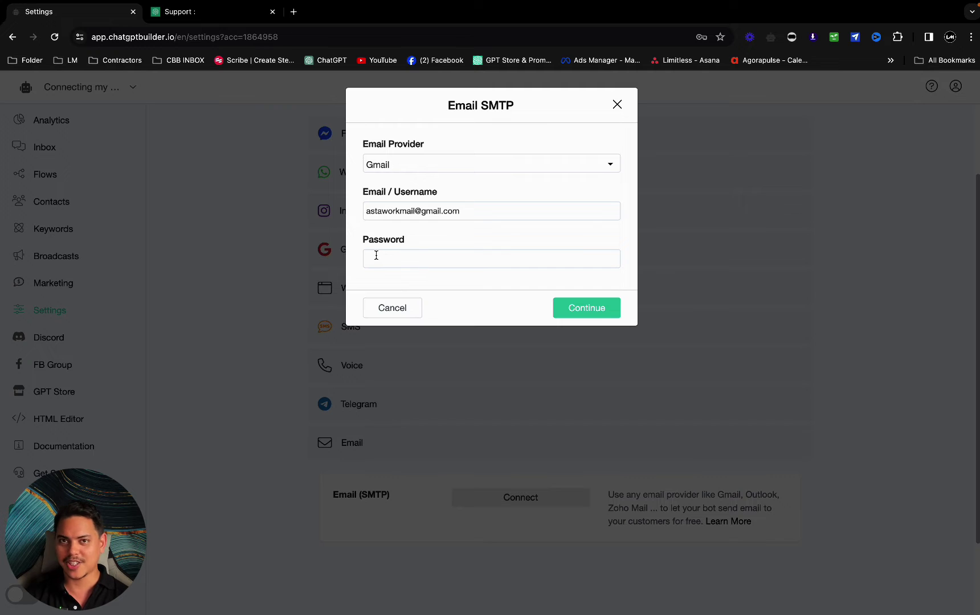
- Search the Freshdesk support help center for 'Gmail'
left_click(187, 13)
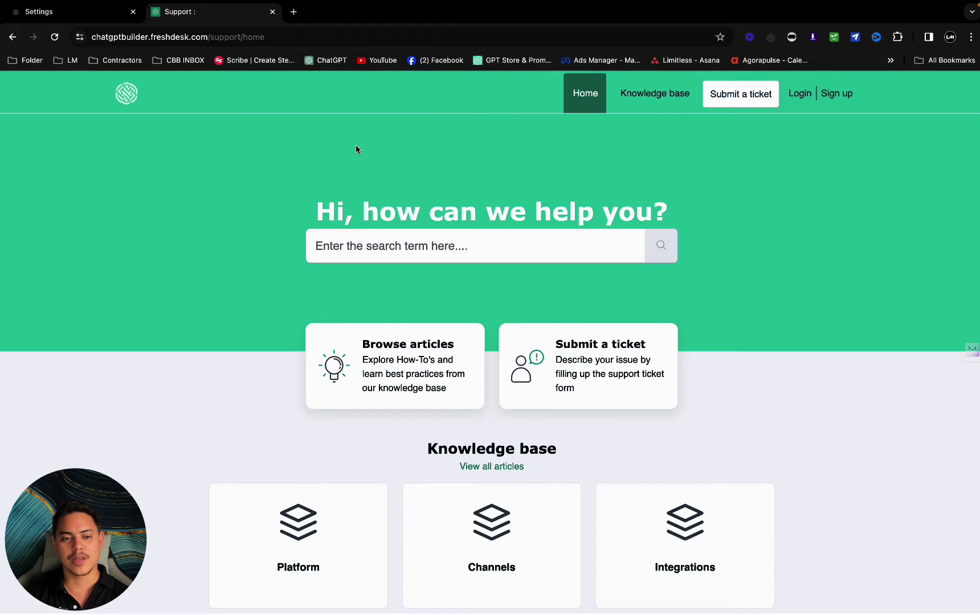
scroll(622, 138, "down", 3)
scroll(625, 141, "up", 3)
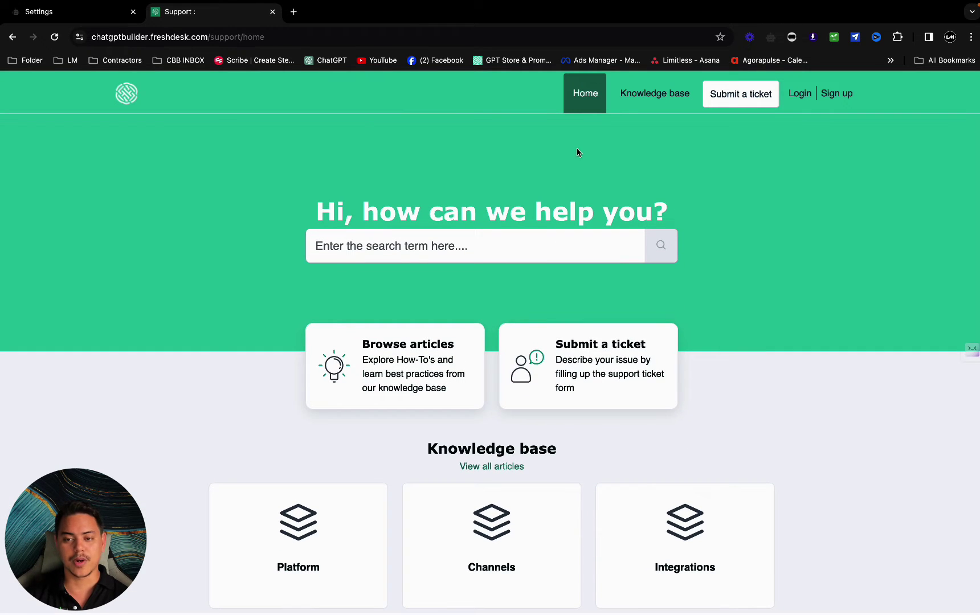
left_click(487, 238)
type("Gmail")
key("Return")
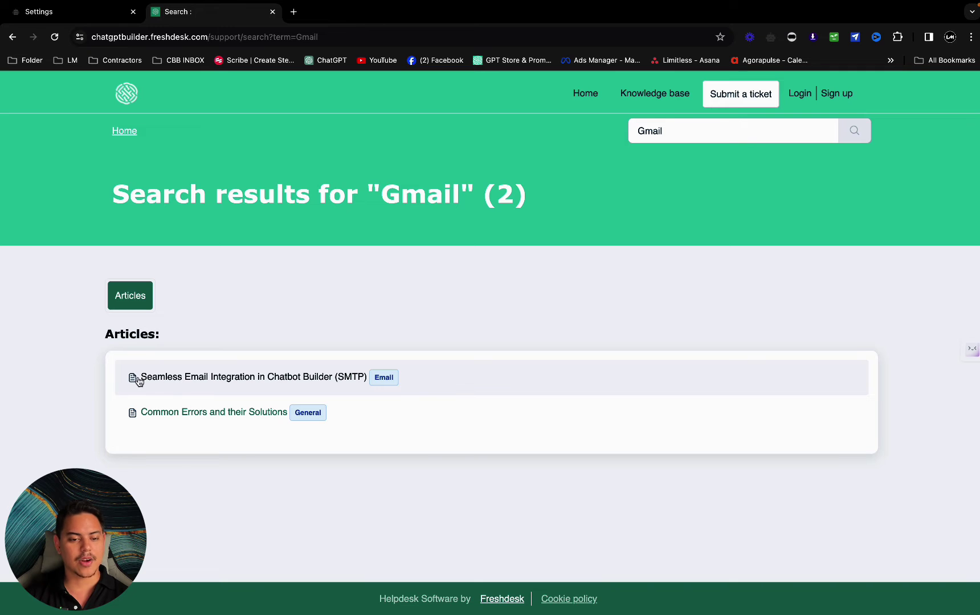
- Open the 'Seamless Email Integration in Chatbot Builder (SMTP)' article at its Gmail App Password advice
left_click(274, 383)
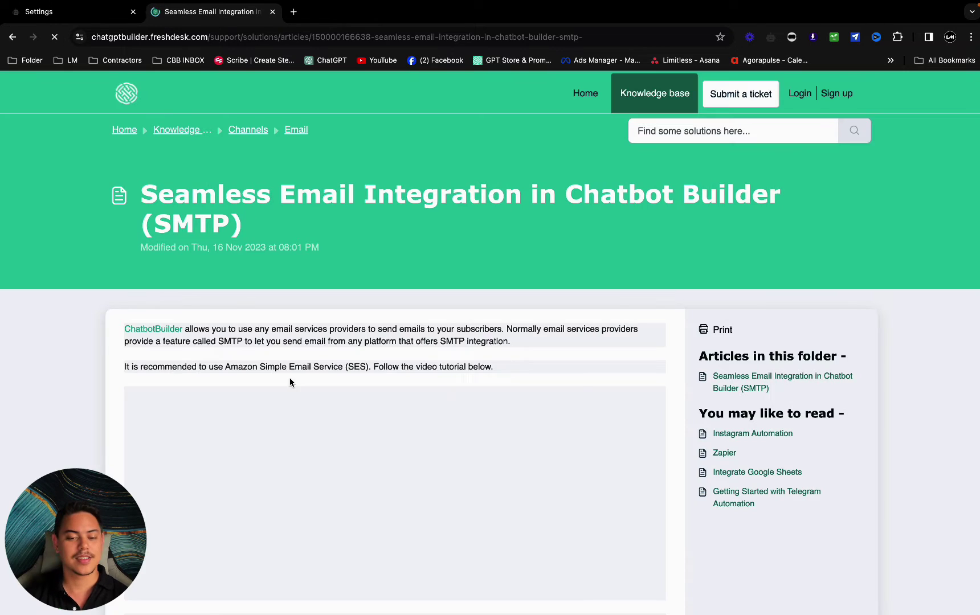
scroll(411, 315, "down", 5)
scroll(434, 312, "down", 3)
scroll(345, 212, "down", 4)
scroll(271, 251, "down", 12)
scroll(335, 272, "down", 2)
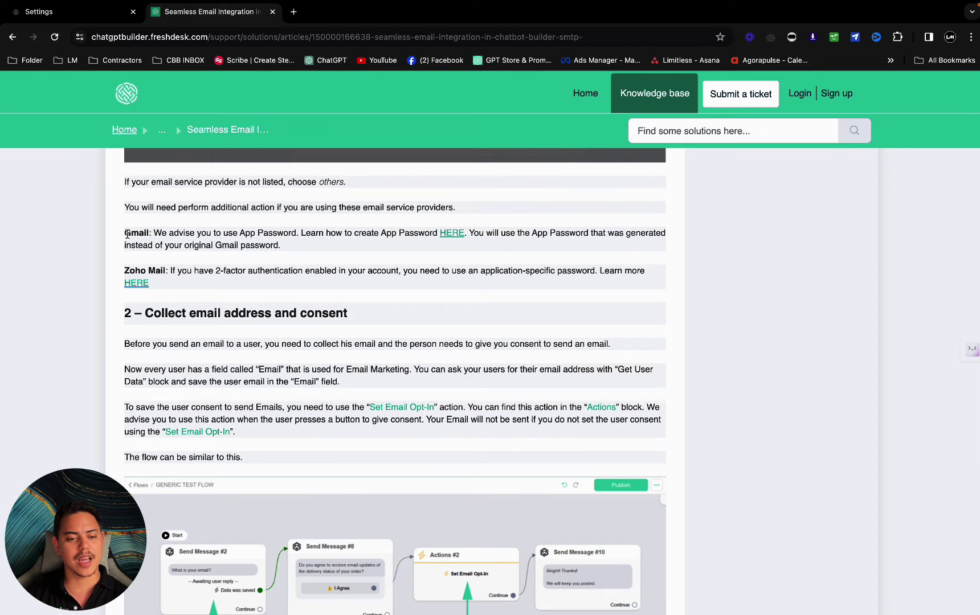
left_click_drag(125, 233, 234, 235)
left_click(237, 235)
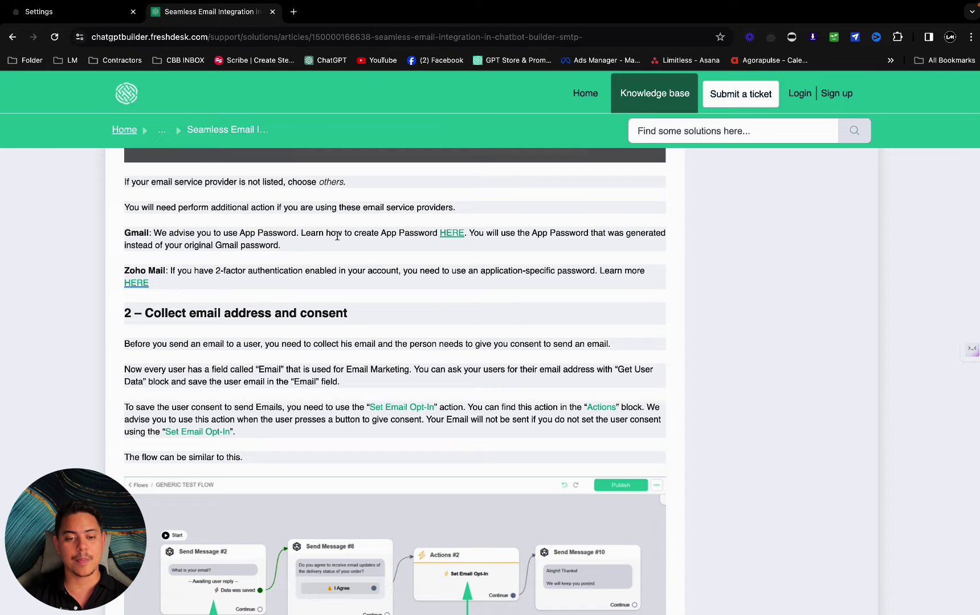
scroll(361, 237, "up", 1)
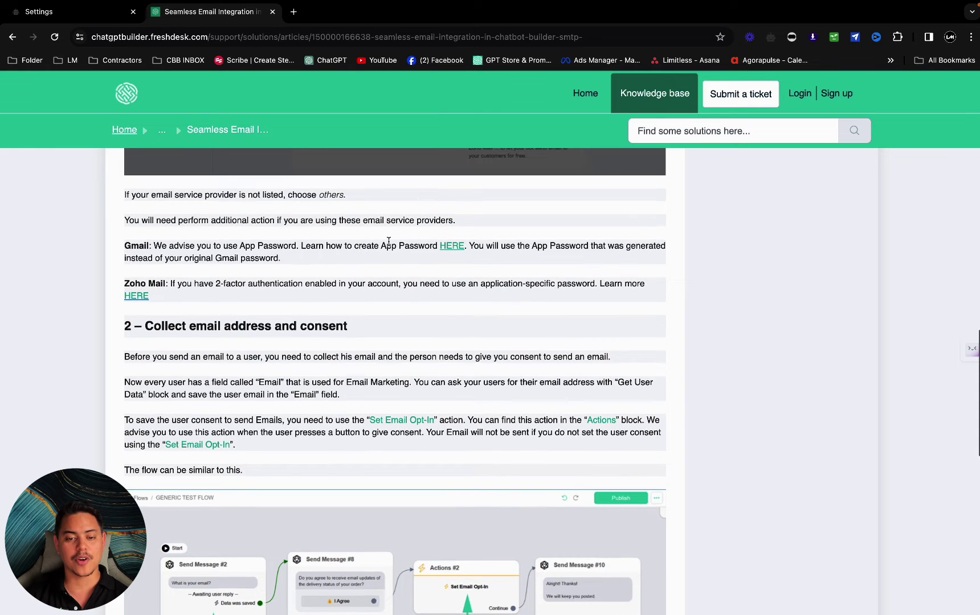
- Open Google's 'Create & use app passwords' guide and follow its Google Account link
left_click(452, 247)
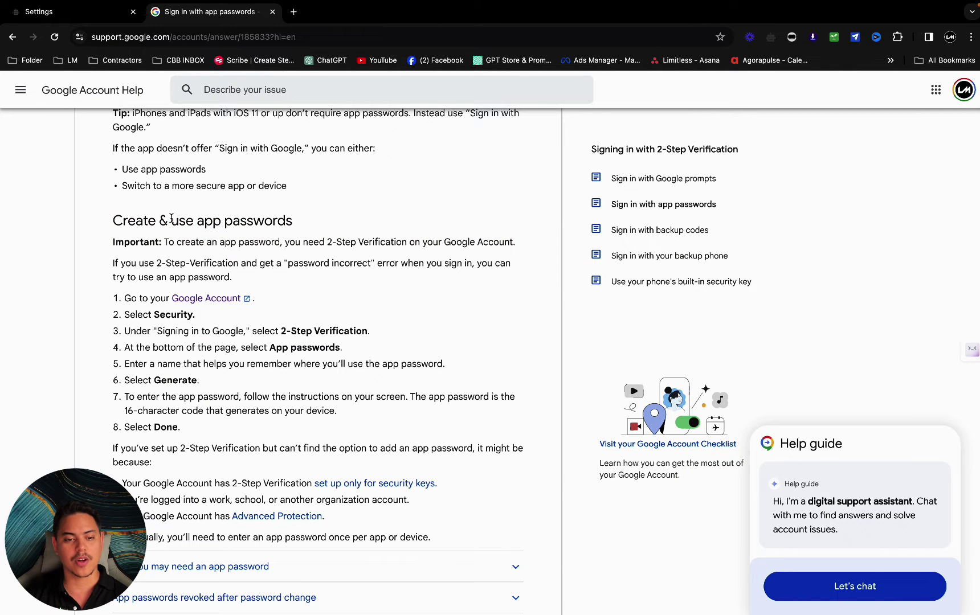
left_click_drag(108, 221, 295, 215)
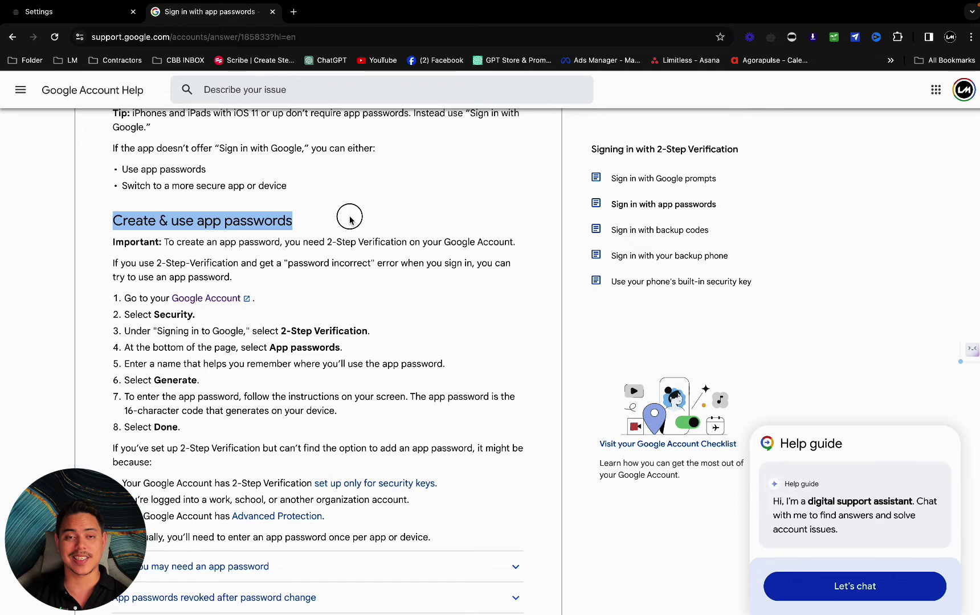
left_click(348, 222)
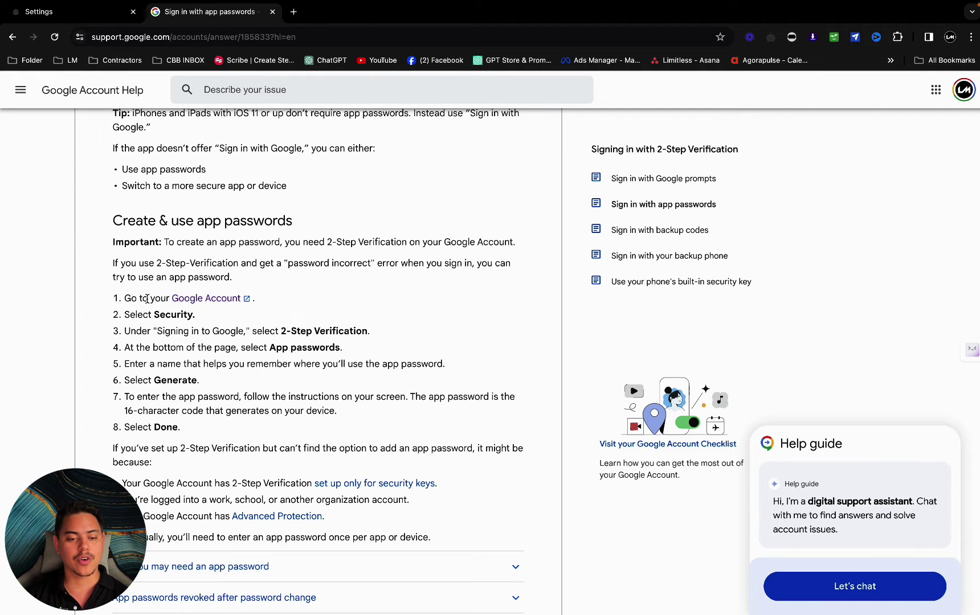
left_click(214, 299)
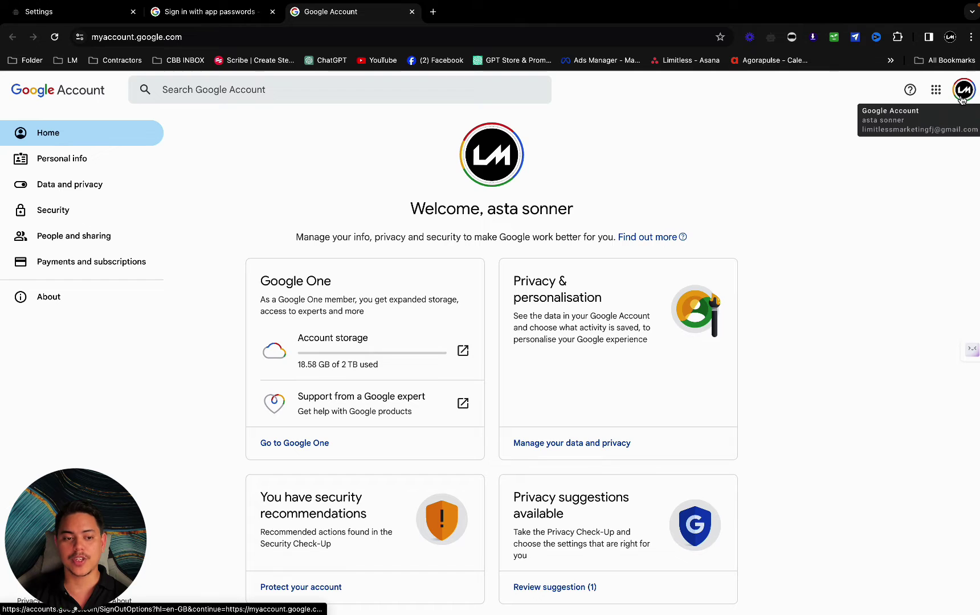
- Switch to the work Gmail account, dismiss the recovery suggestion, and open Security settings
left_click(964, 90)
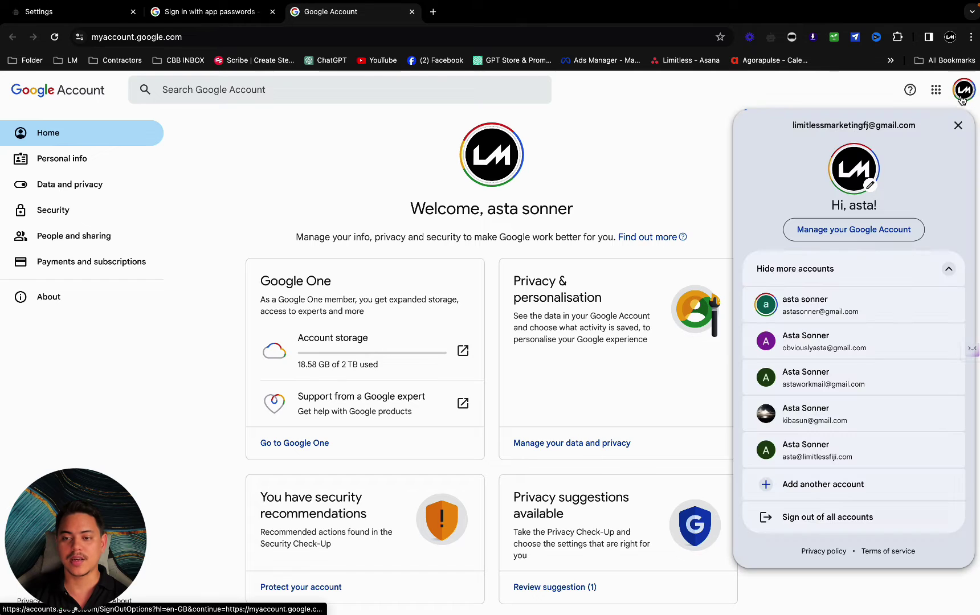
left_click(853, 386)
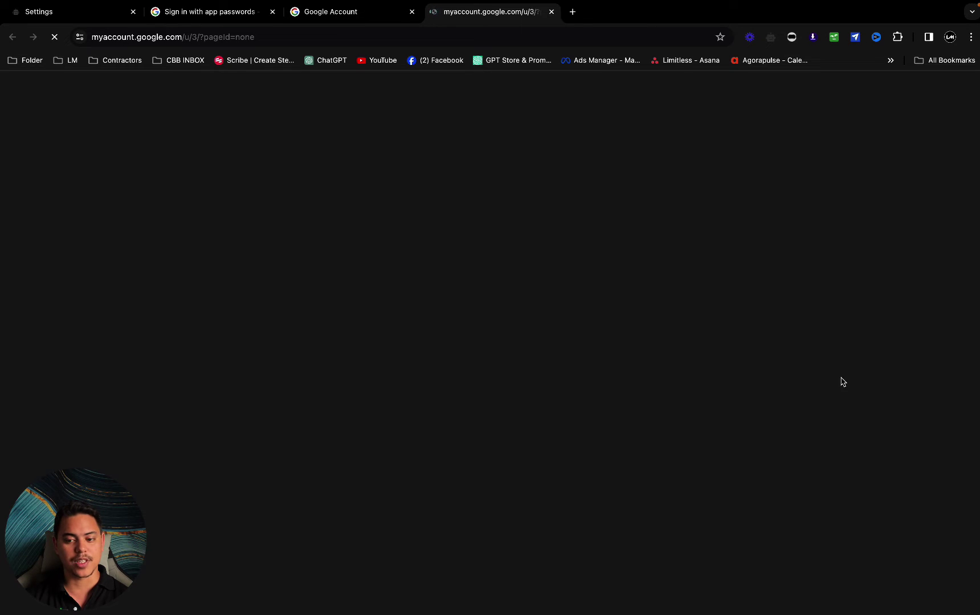
left_click(413, 11)
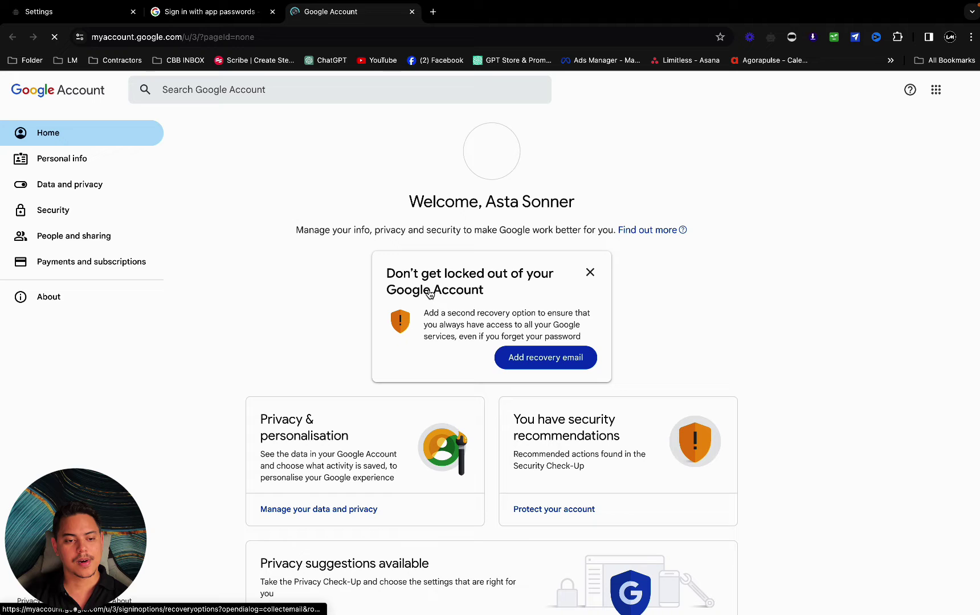
left_click(591, 272)
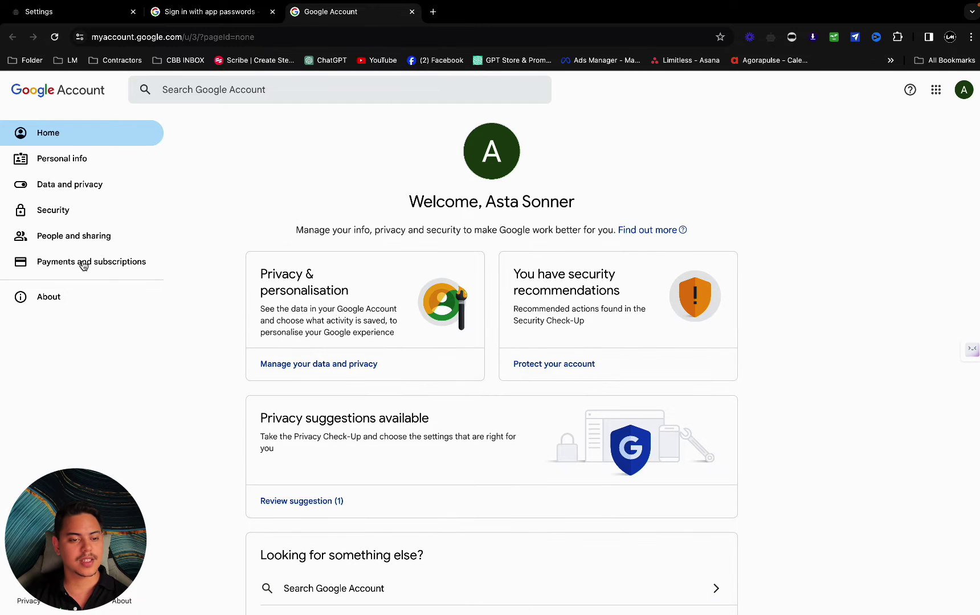
left_click(50, 209)
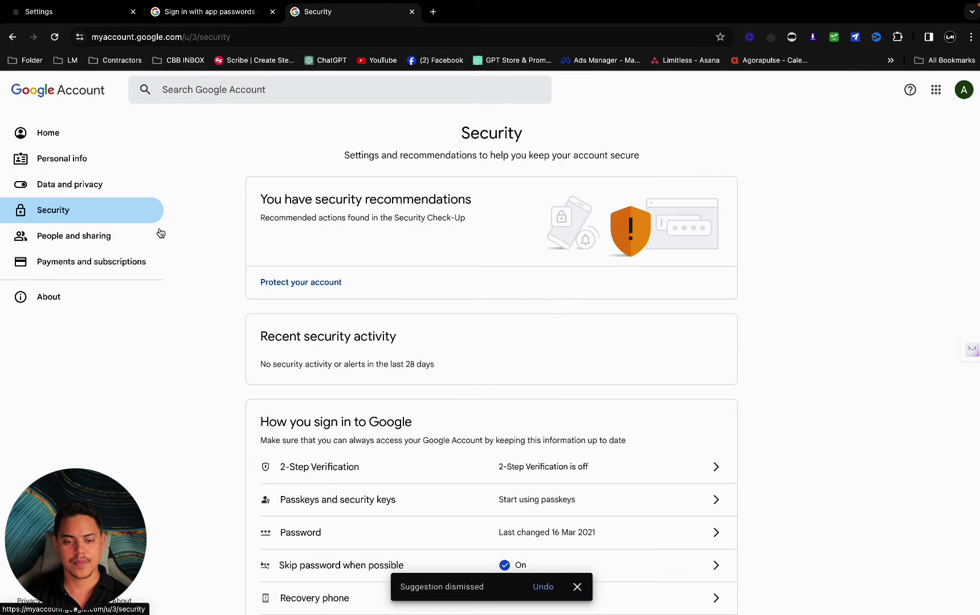
scroll(561, 367, "down", 3)
- Turn on 2-Step Verification, confirming with the account password and a texted code
left_click(555, 346)
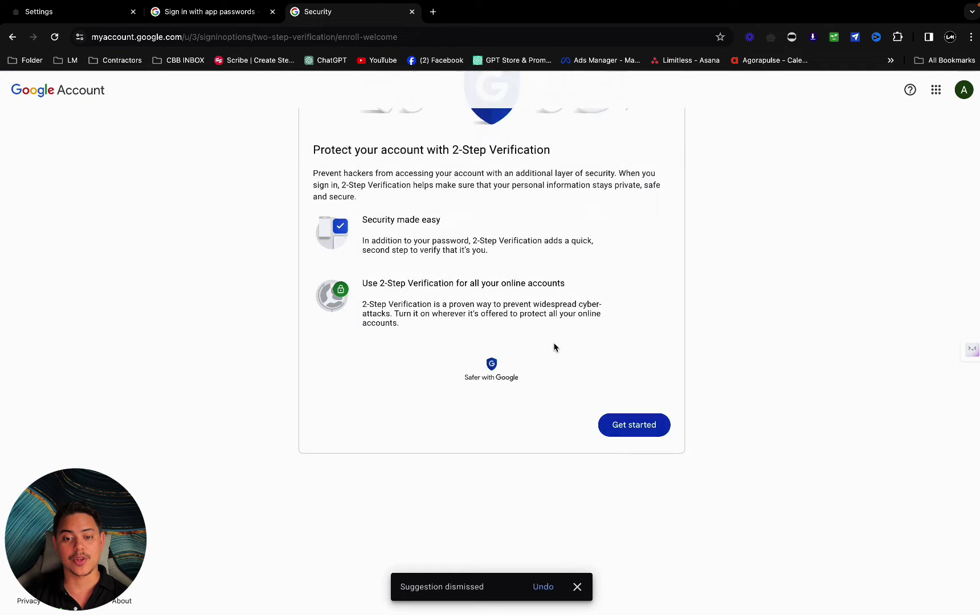
left_click(633, 556)
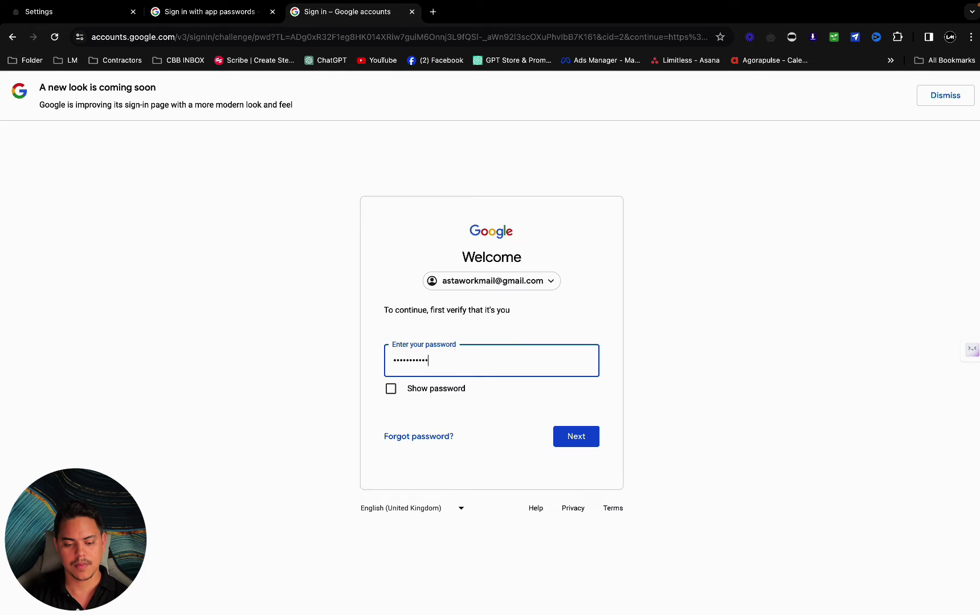
key("Return")
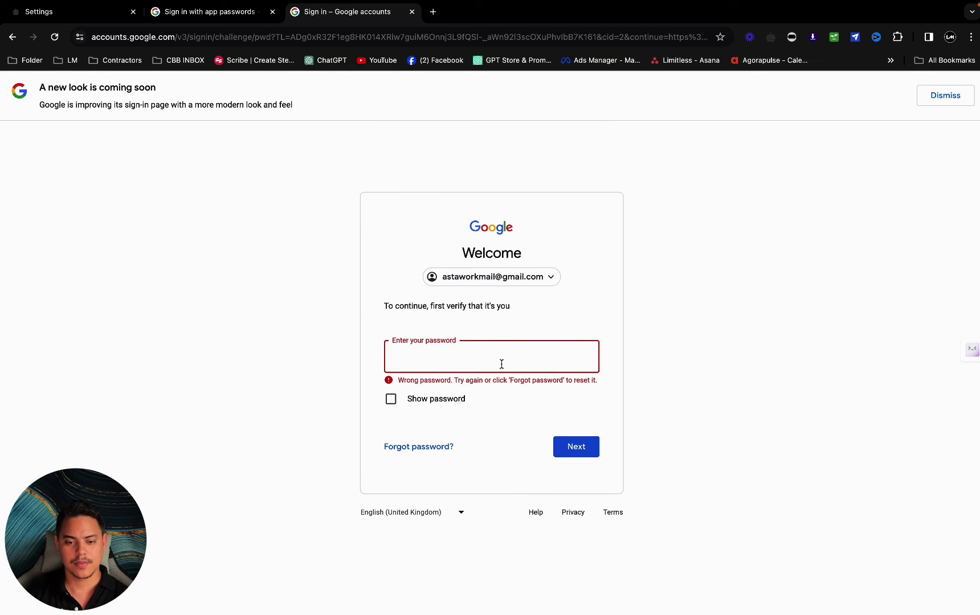
type("•••••••••••")
key("Return")
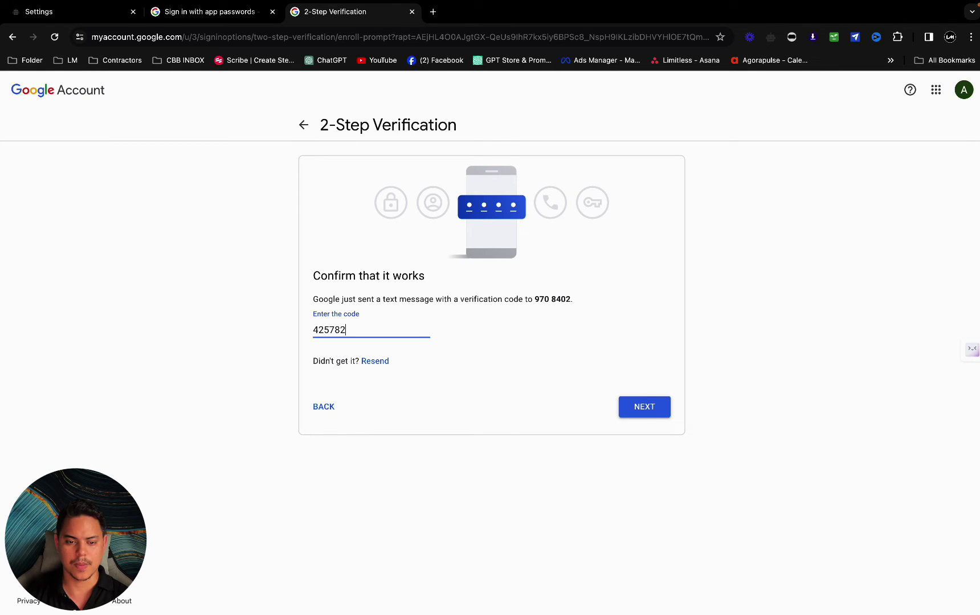
key("Return")
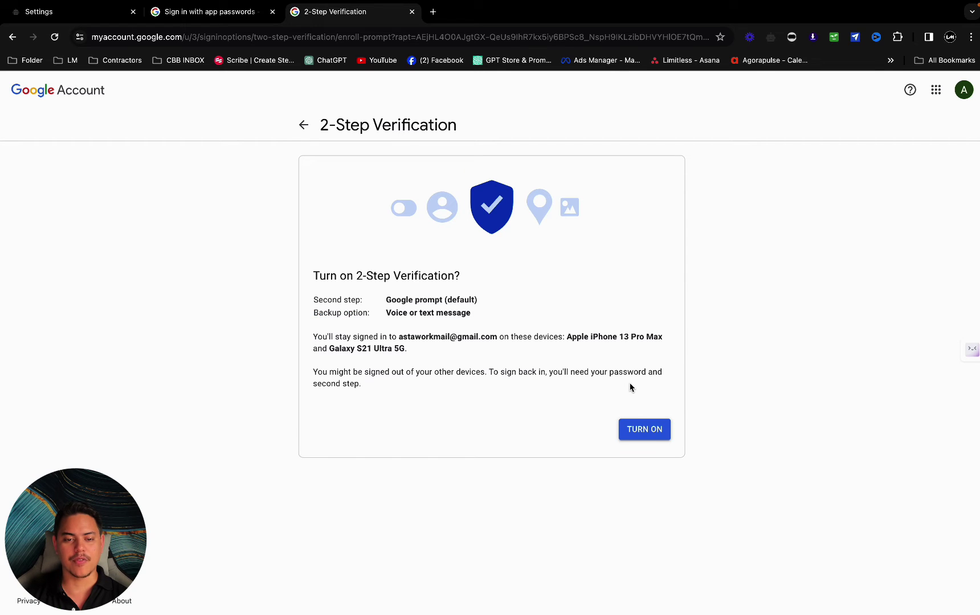
left_click(659, 428)
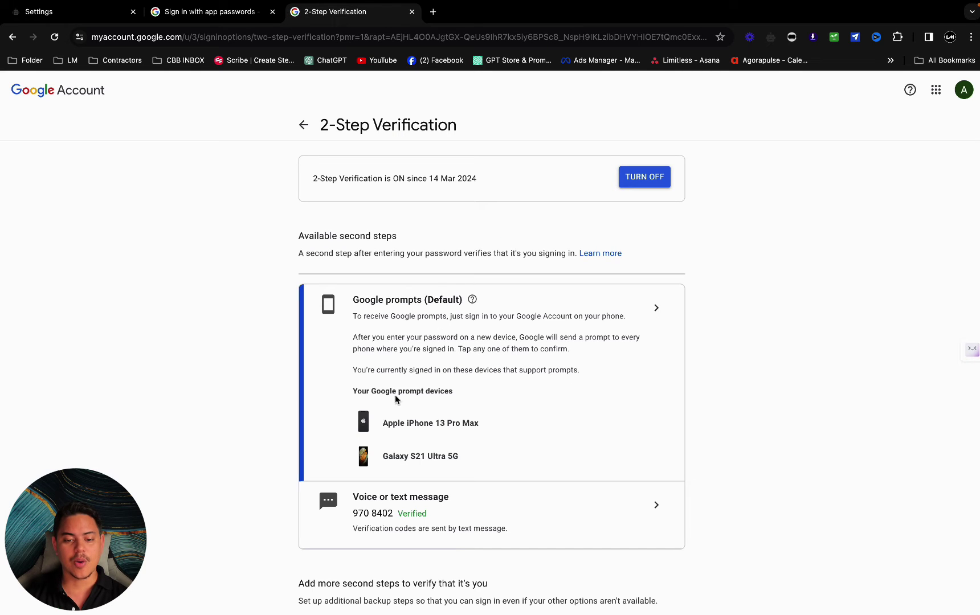
scroll(549, 449, "down", 10)
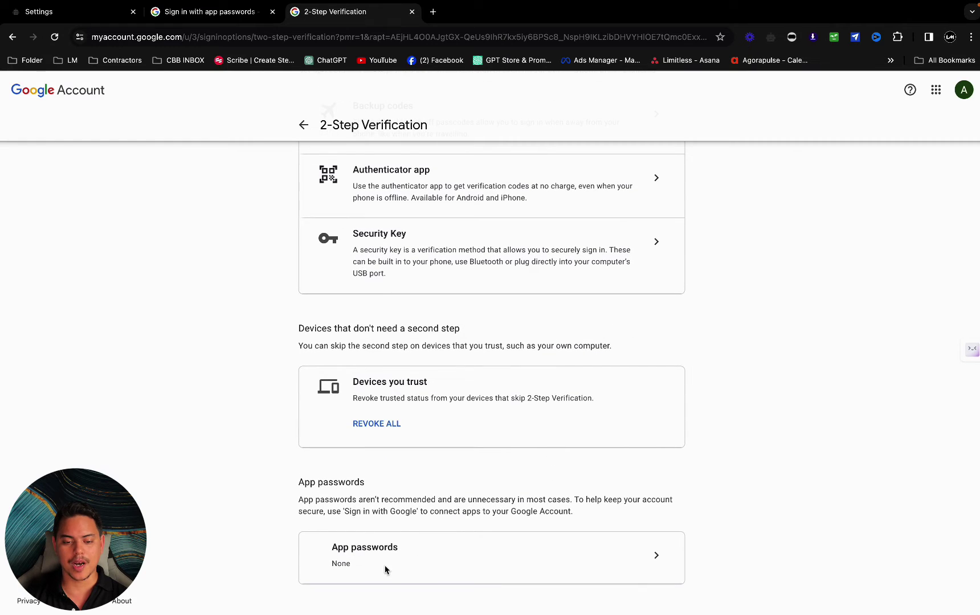
- Generate an app password named 'Chatbotbuilderai' and copy it
left_click(656, 558)
left_click(439, 341)
type("Chatbotbuilderai")
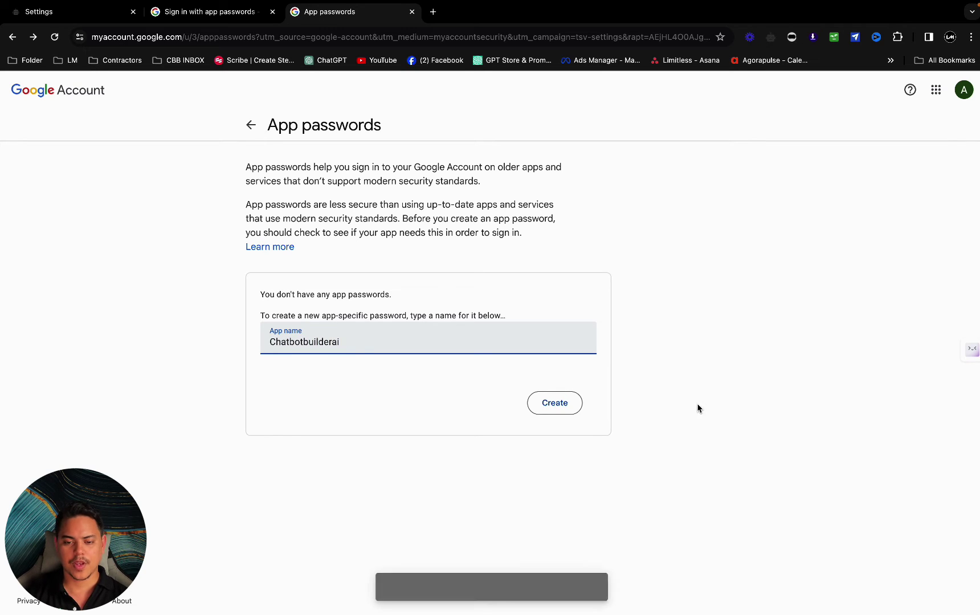
left_click(573, 405)
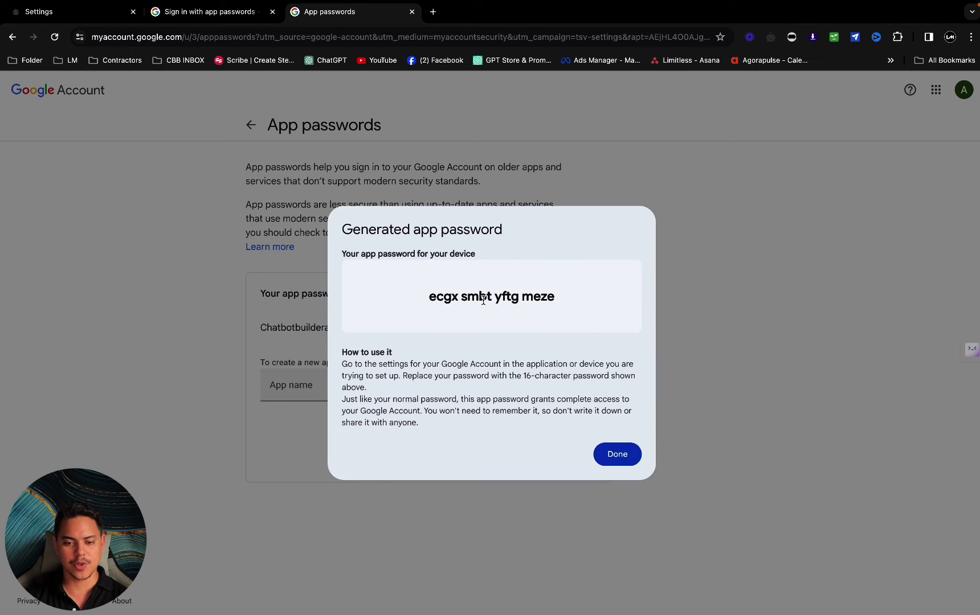
triple_click(483, 297)
left_click(609, 450)
left_click(72, 17)
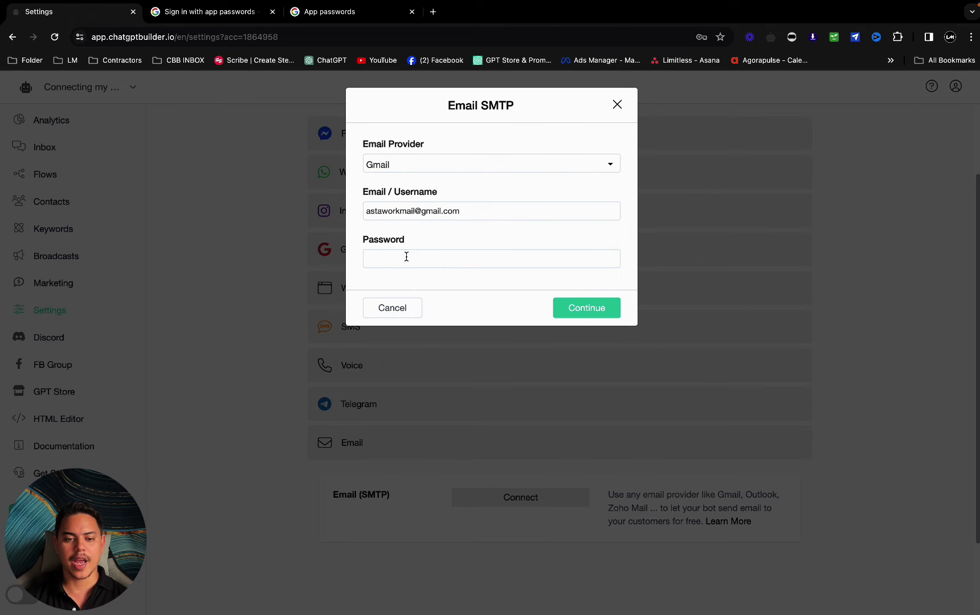
- Paste the app password into the SMTP Password field and save the Gmail connection
left_click(406, 257)
key("ctrl+v")
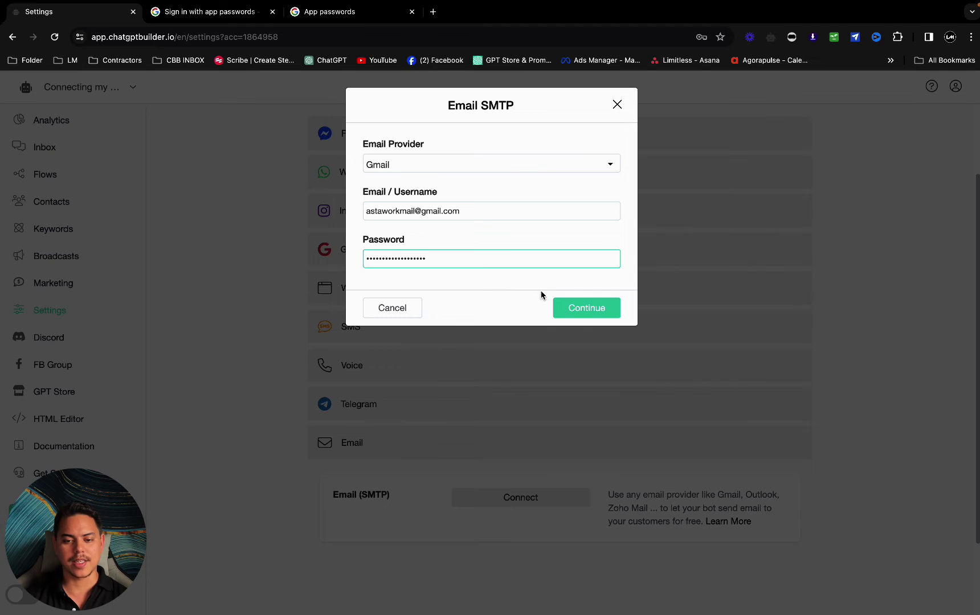
left_click(539, 270)
left_click(598, 311)
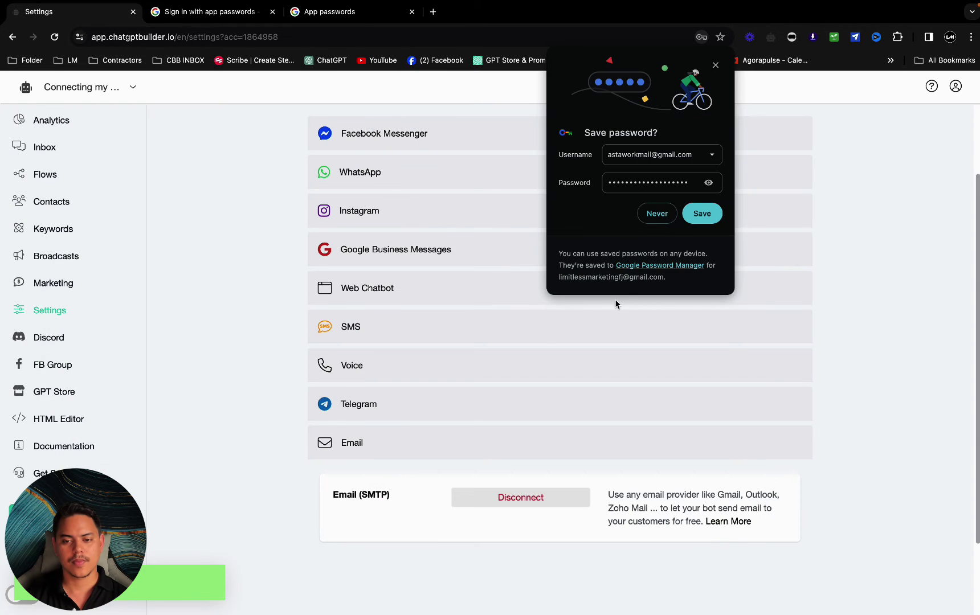
left_click(654, 214)
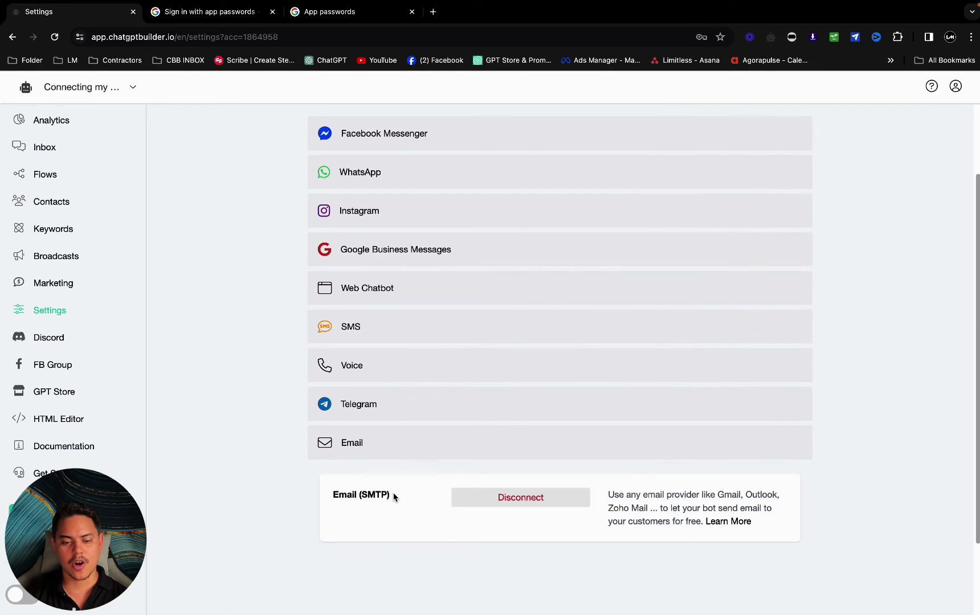
- Check the Email (SMTP) channel is listed, then go to the Flows page
left_click_drag(394, 494, 305, 495)
left_click(307, 500)
scroll(333, 376, "up", 3)
left_click(44, 175)
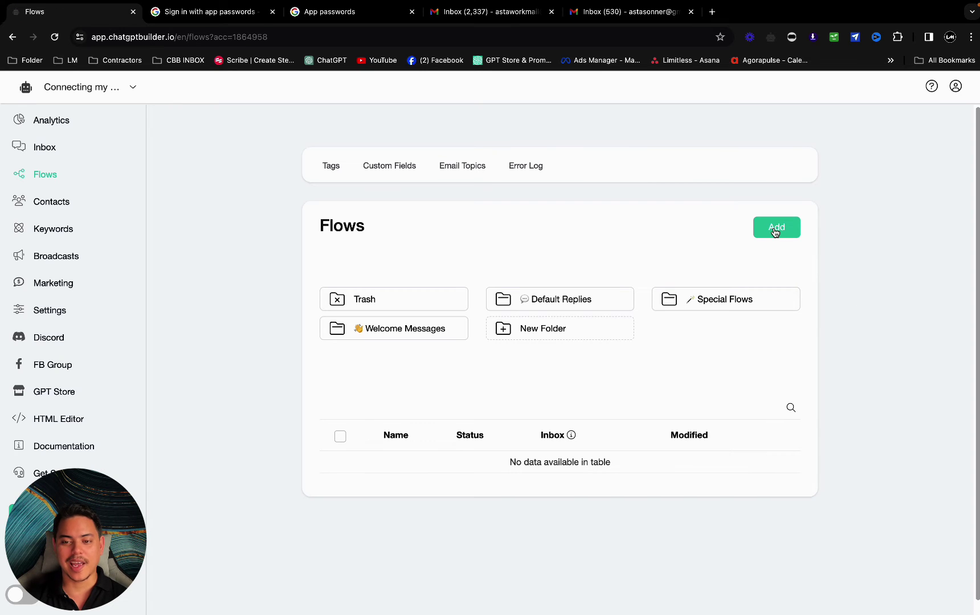
- Create a new flow named 'Email test'
left_click(775, 228)
left_click(453, 149)
type("Email test")
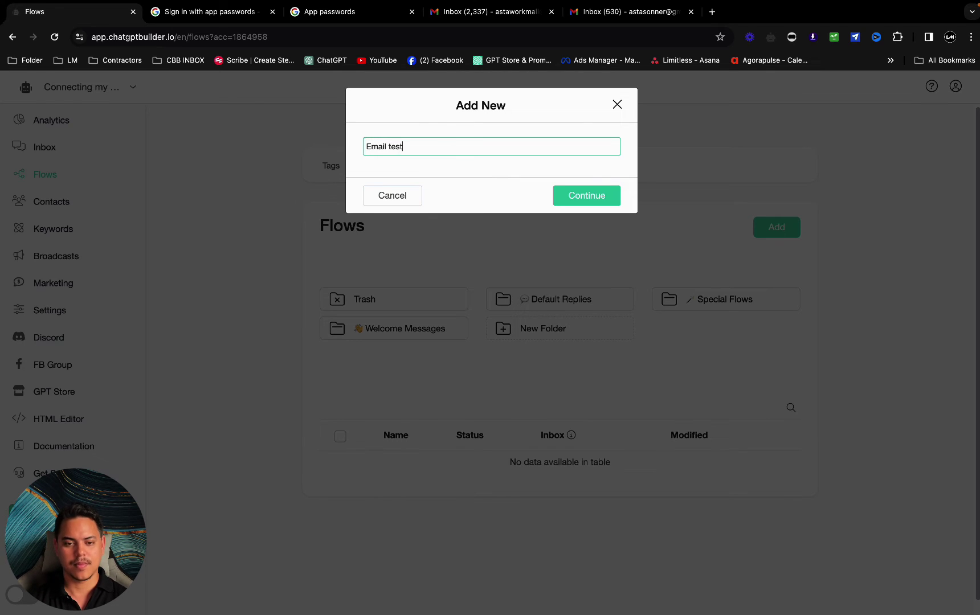
key("Return")
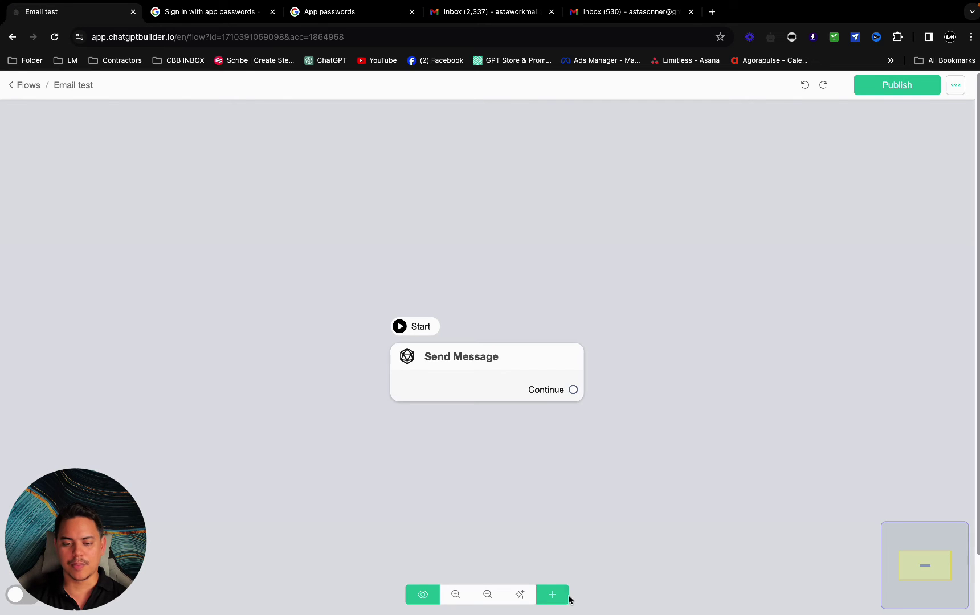
- Add a Send Email step as the starting step and delete the Send Message step
left_click(566, 595)
left_click(617, 488)
left_click_drag(576, 359, 250, 318)
left_click_drag(726, 433, 550, 231)
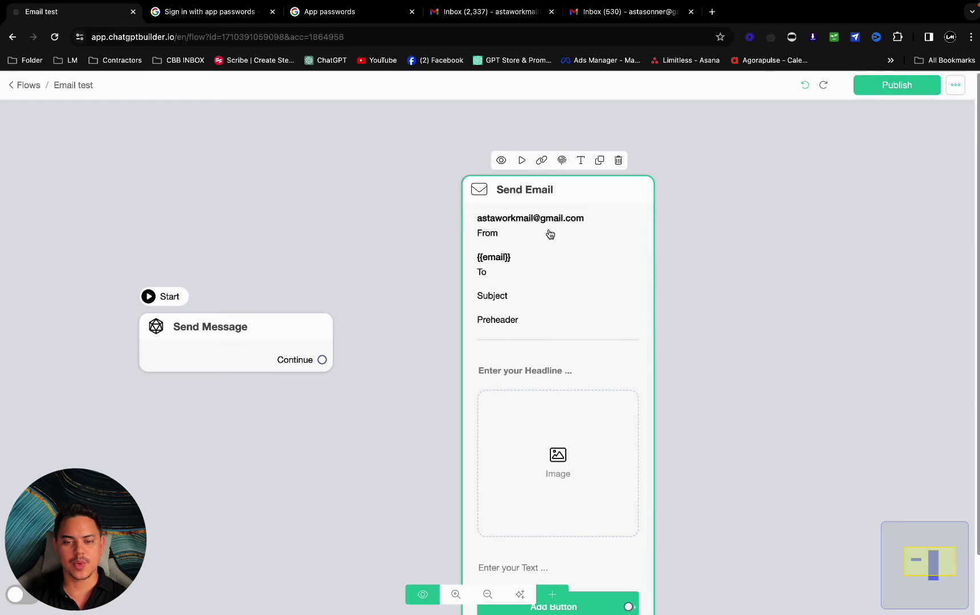
left_click(521, 160)
left_click(292, 303)
left_click_drag(556, 357, 454, 296)
- Address the email to the recipient's Gmail with subject 'Test' and preheader 'Test'
left_click(455, 295)
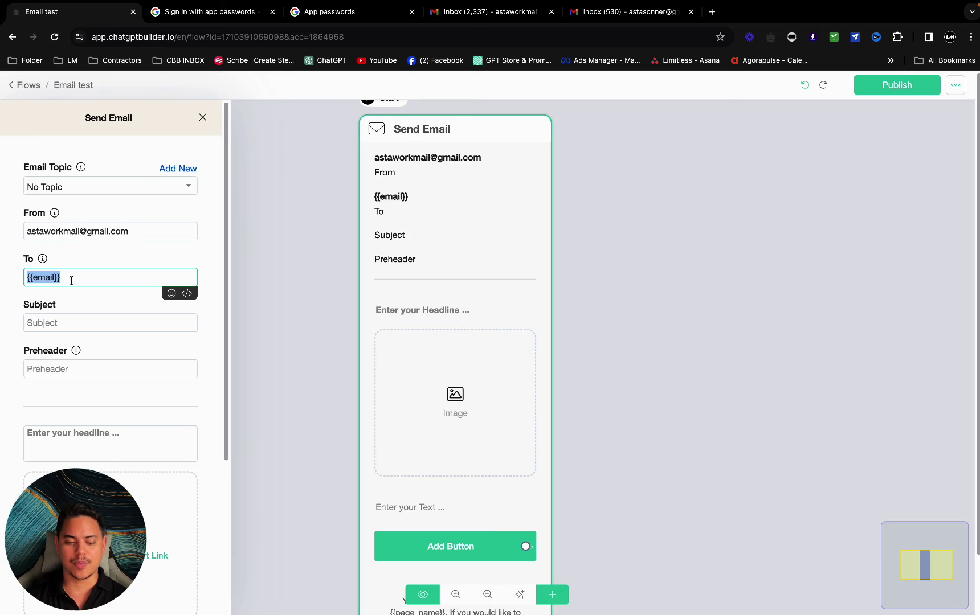
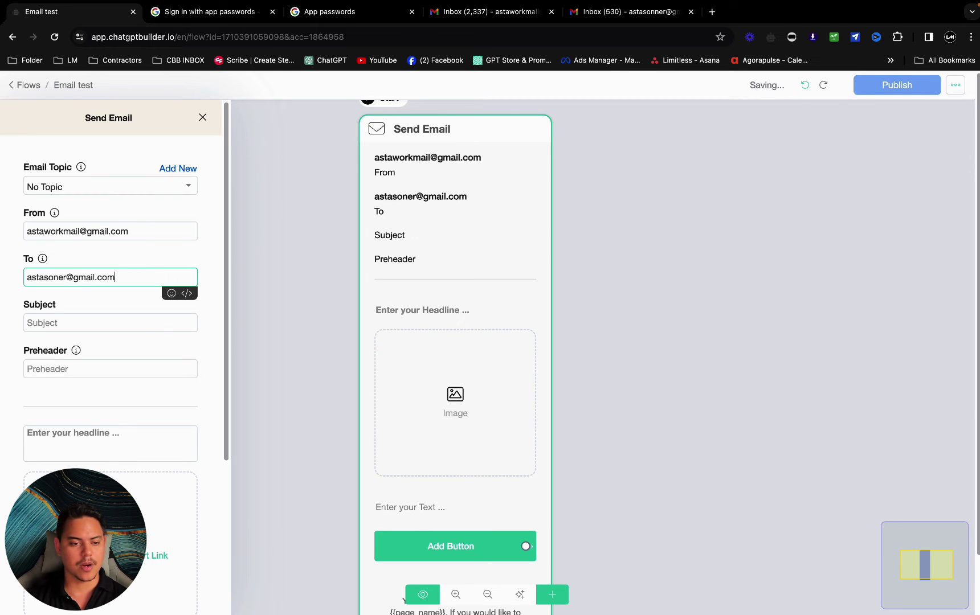
left_click(60, 278)
type("n")
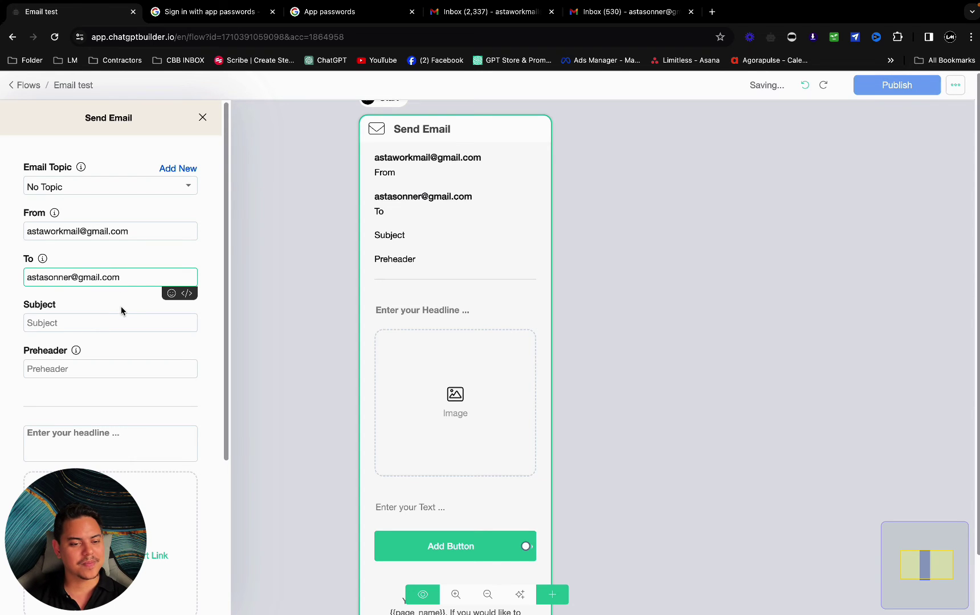
left_click(118, 323)
type("Test")
left_click(124, 370)
type("Test")
- Set headline 'This is a test' and body 'Test', removing the image and button blocks
left_click(136, 437)
type("This is a test")
left_click(177, 563)
scroll(194, 398, "down", 3)
left_click(210, 353)
left_click(157, 427)
type("Te")
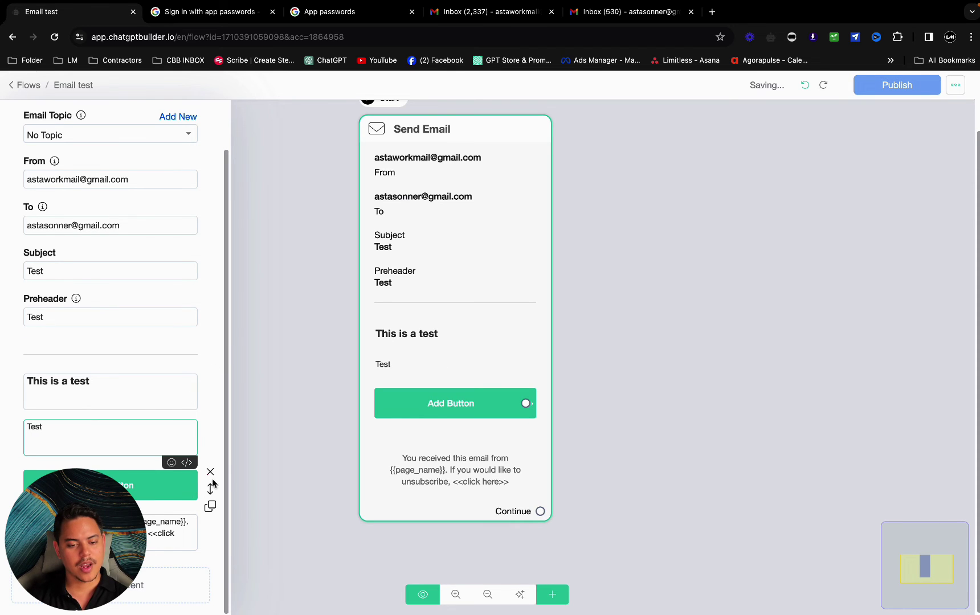
left_click(211, 477)
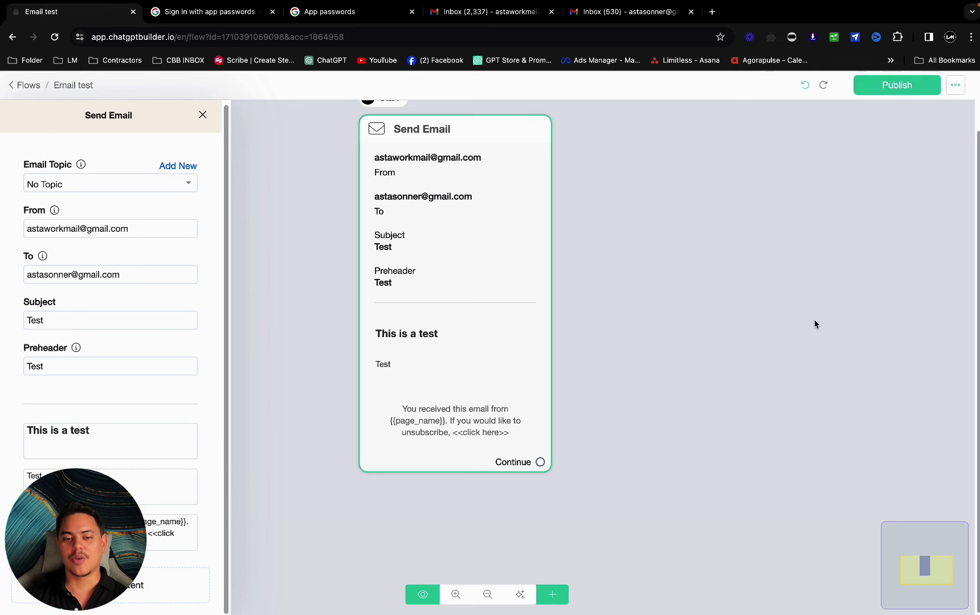
- Close the Send Email settings and publish the Email test flow
left_click(789, 324)
left_click_drag(552, 235, 597, 317)
left_click(906, 91)
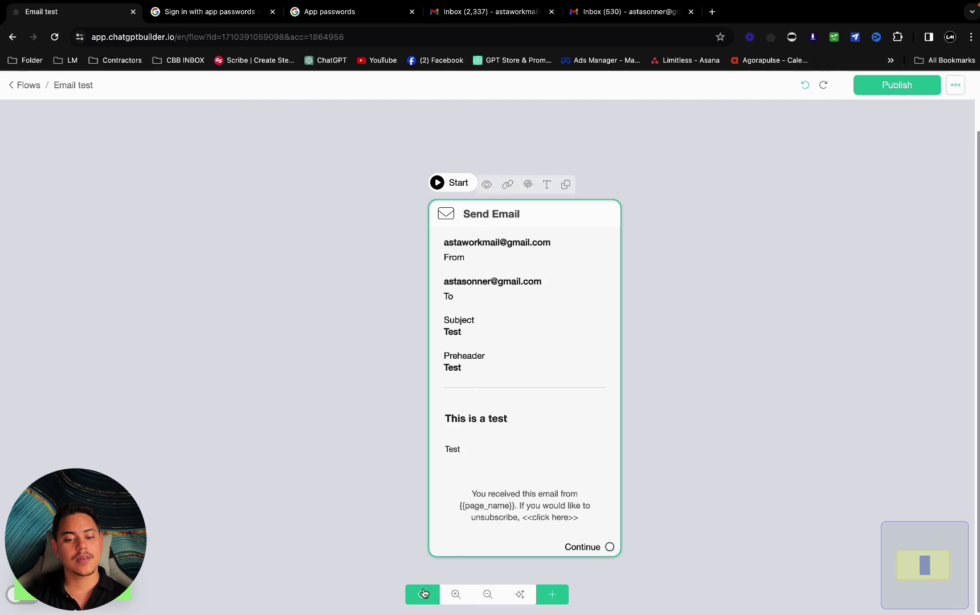
- Preview the flow in web chat and view its 'Connecting my Gmail.' tab
left_click(424, 594)
left_click(573, 166)
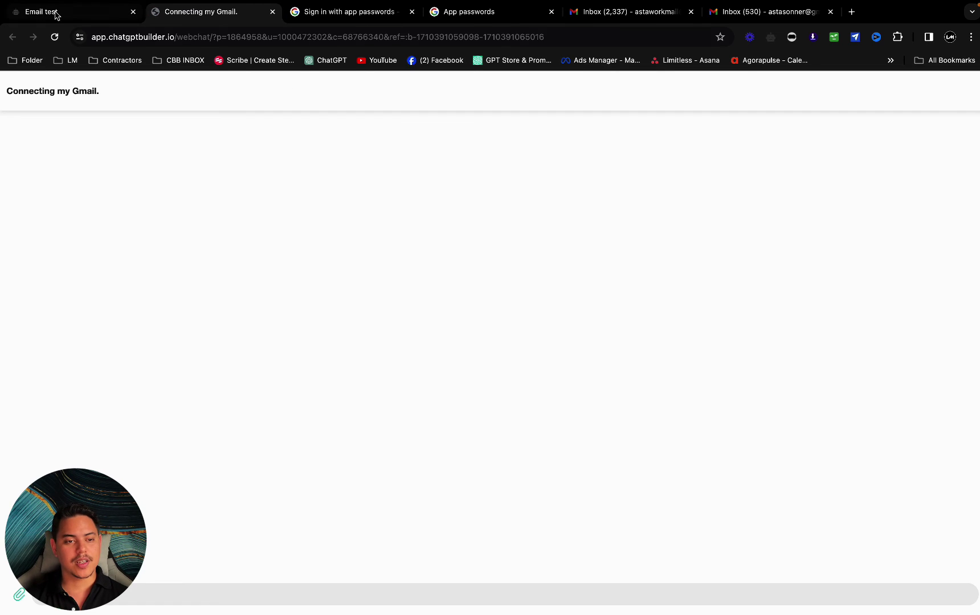
left_click(55, 14)
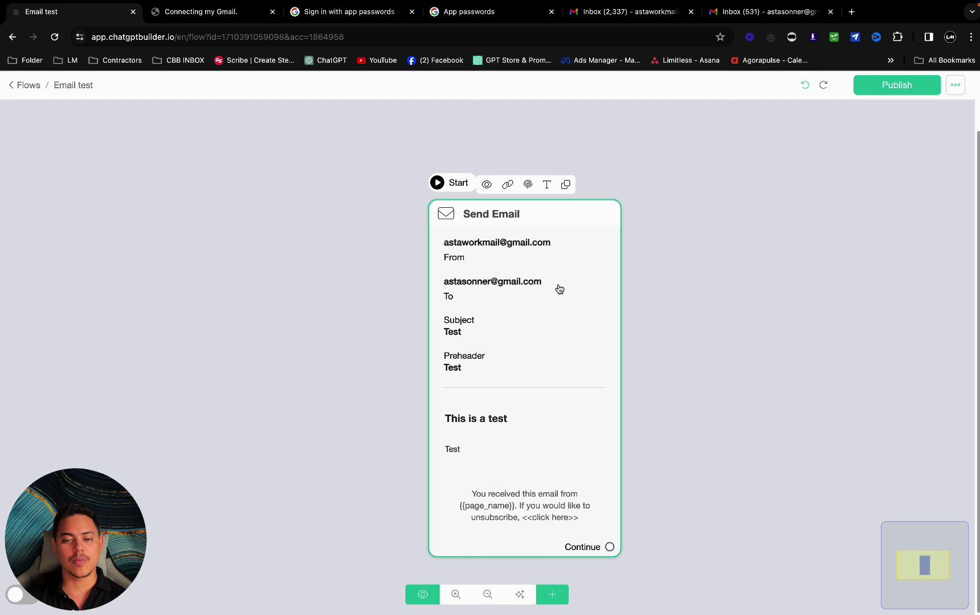
left_click(235, 17)
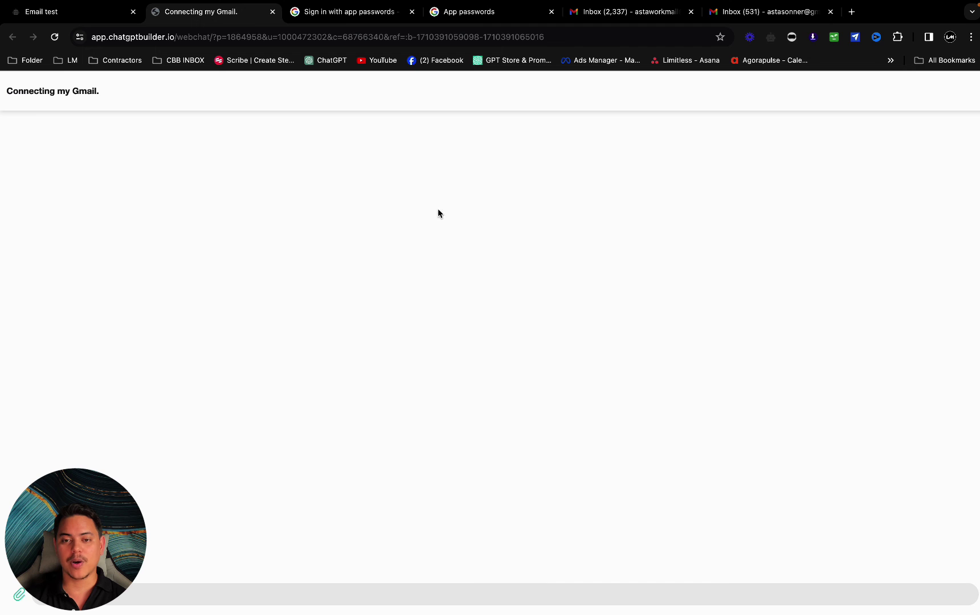
- Open the 'Test' email in the recipient's Gmail inbox and highlight its 'This is a test' heading and body
left_click(775, 16)
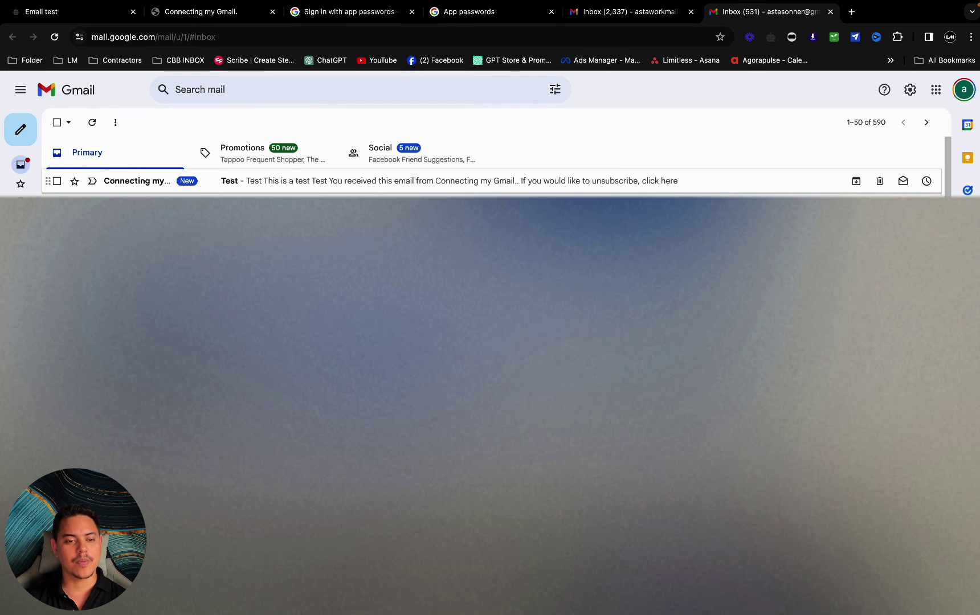
left_click(284, 182)
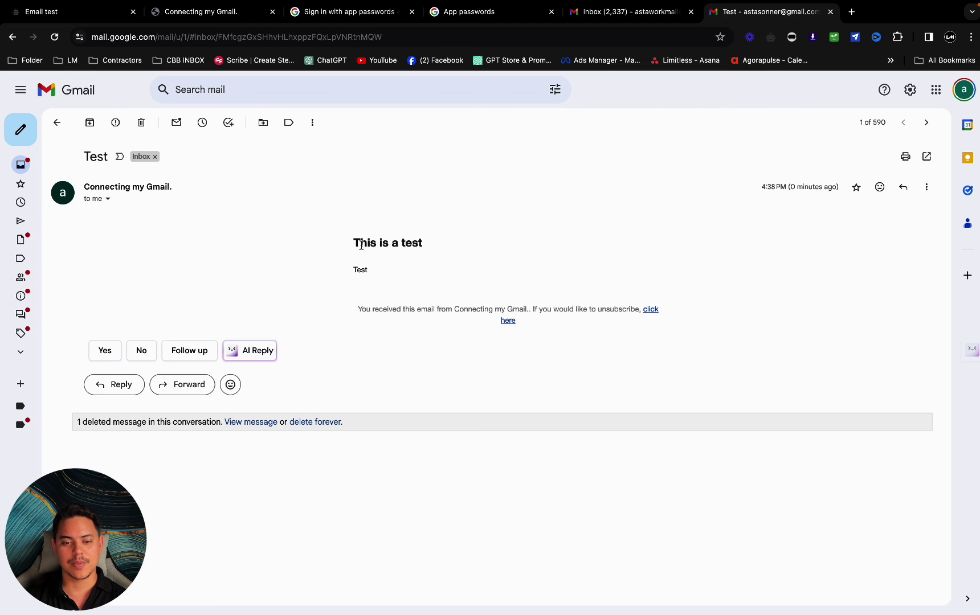
left_click_drag(350, 244, 445, 262)
left_click_drag(352, 273, 461, 274)
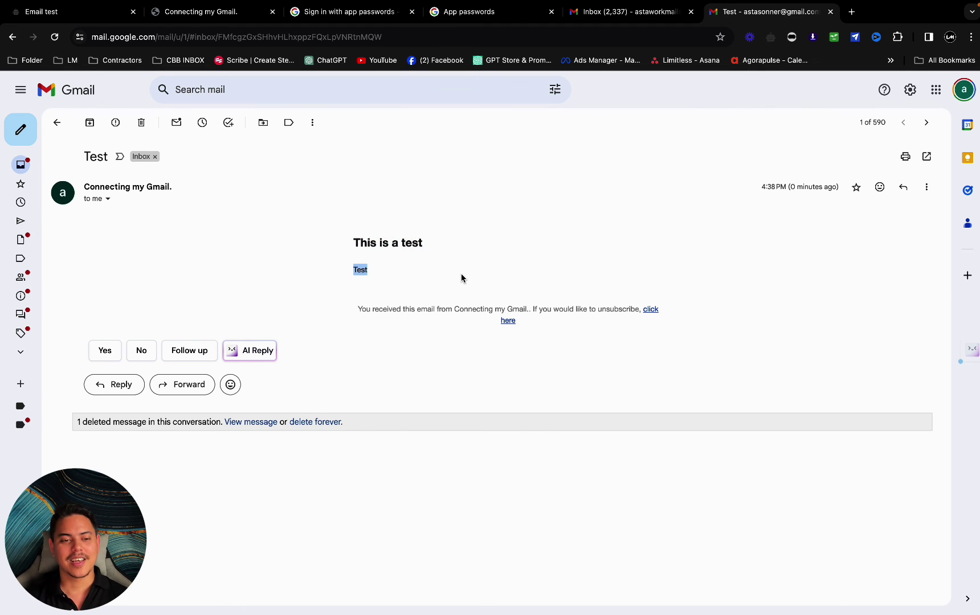